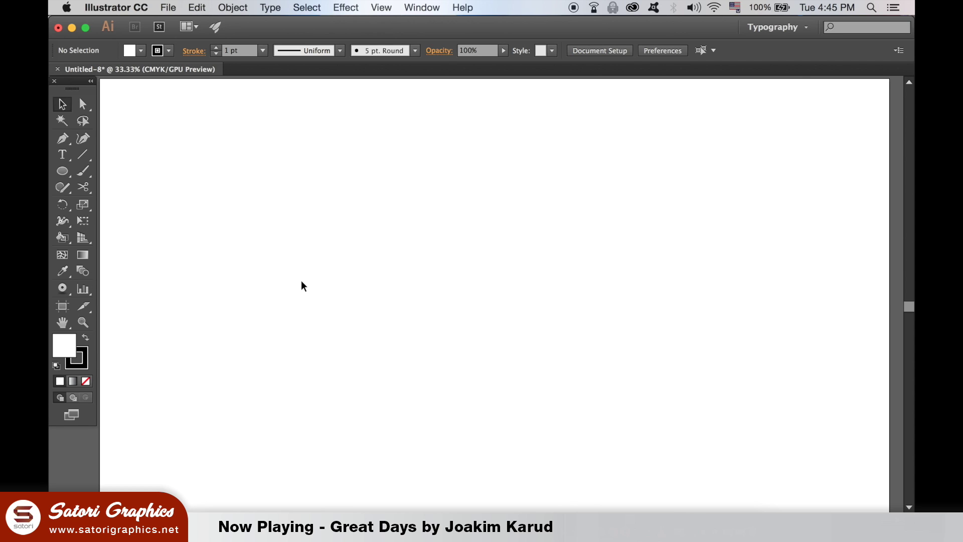
- Start a new brush from the brush list, choosing Calligraphic Brush as its type
click(88, 174)
click(416, 50)
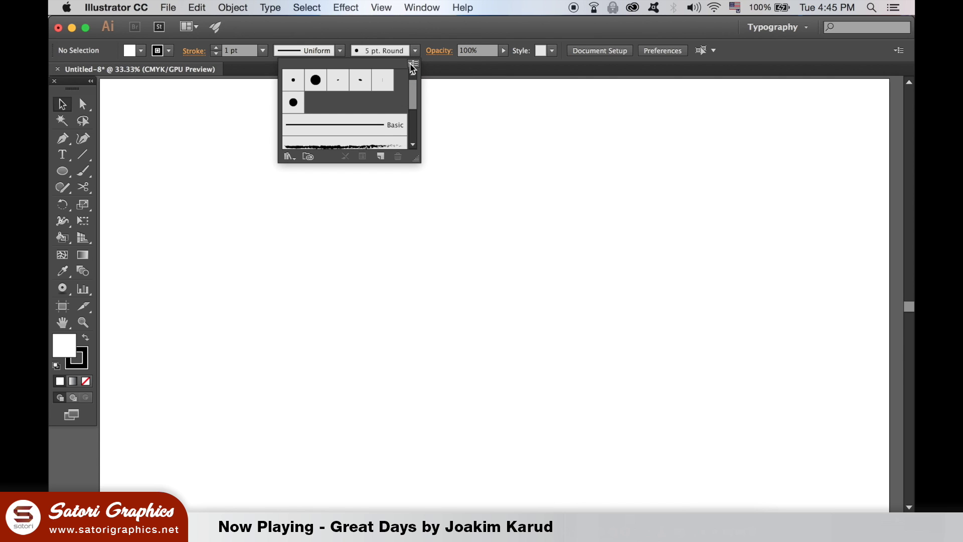
click(414, 63)
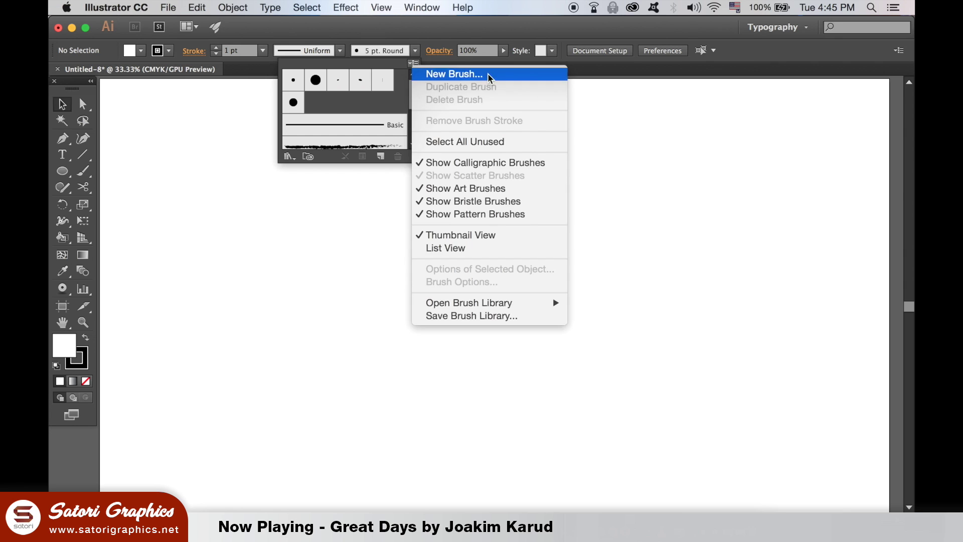
click(670, 170)
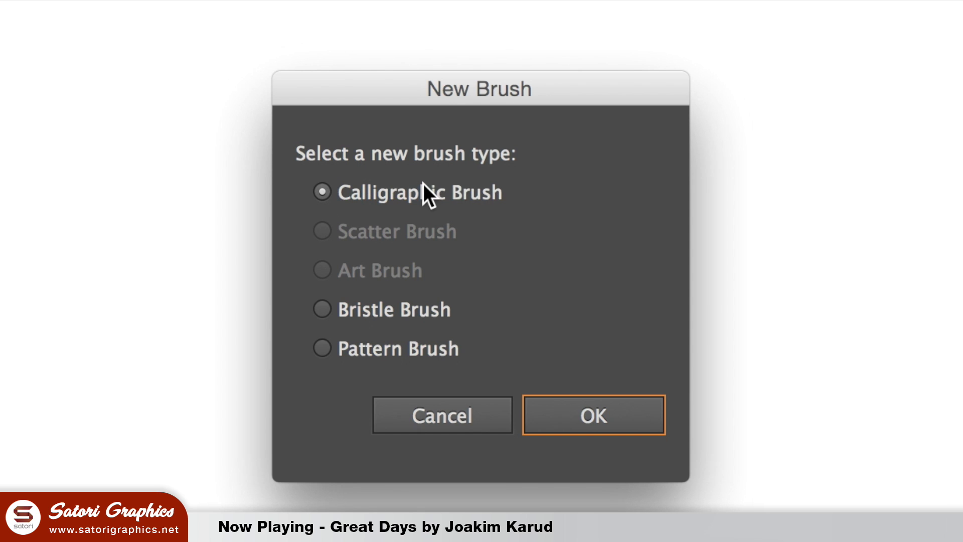
click(606, 404)
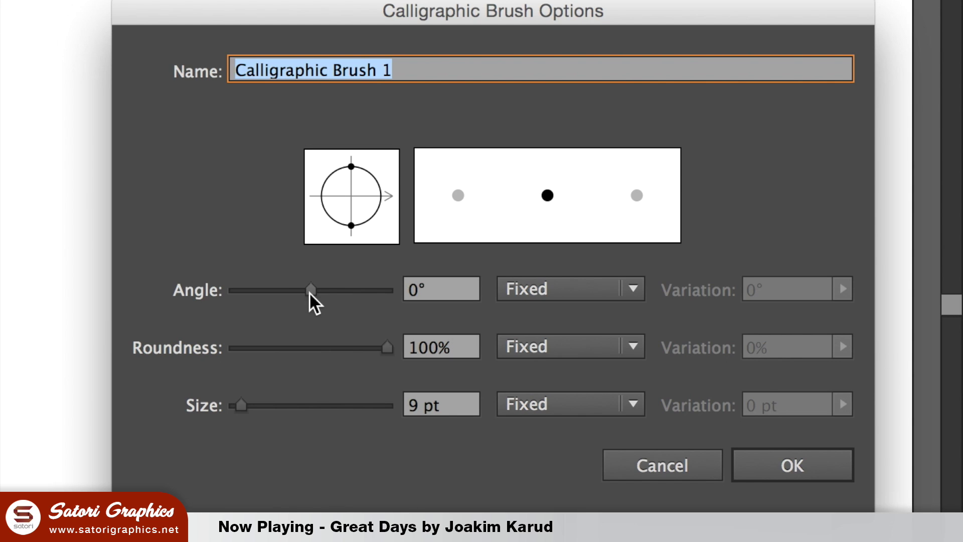
- Shape the calligraphic brush with an angle of 174°, a roundness of 40% and a size of 57 pt
drag(307, 292, 394, 359)
mouse_move(238, 407)
mouse_down()
mouse_move(291, 408)
mouse_move(232, 415)
mouse_up()
drag(351, 287, 386, 293)
drag(389, 349, 297, 350)
drag(237, 406, 277, 408)
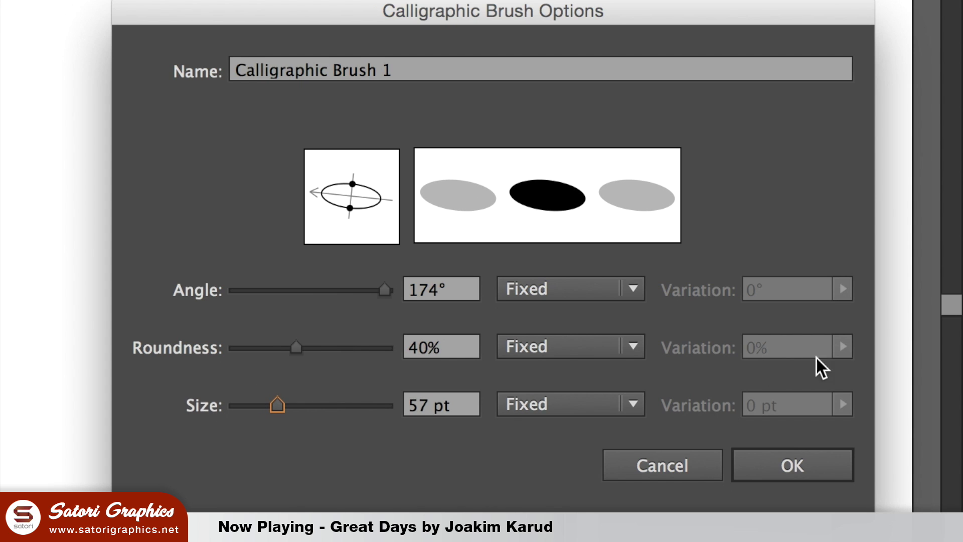
- Make the brush size respond to Pressure with a 19 pt variation and confirm the new brush
click(640, 407)
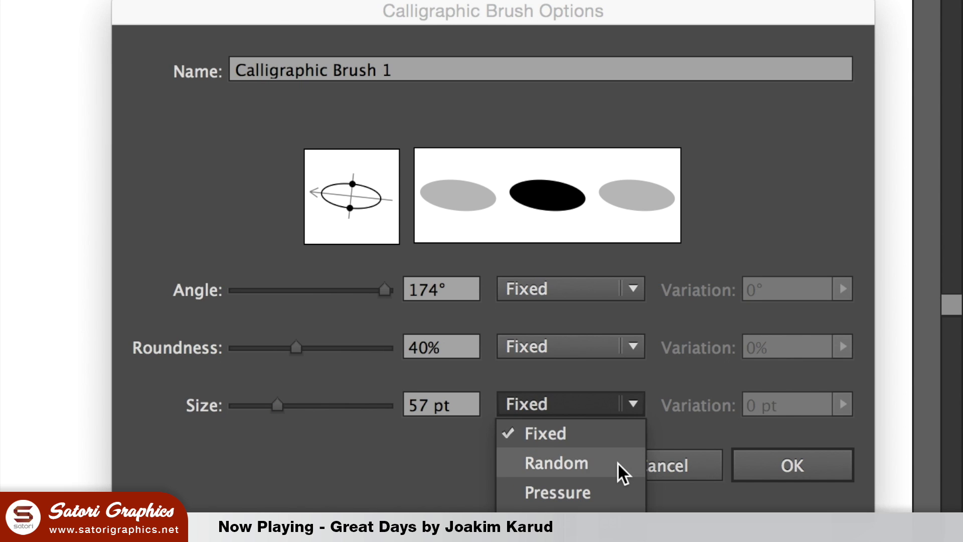
click(608, 492)
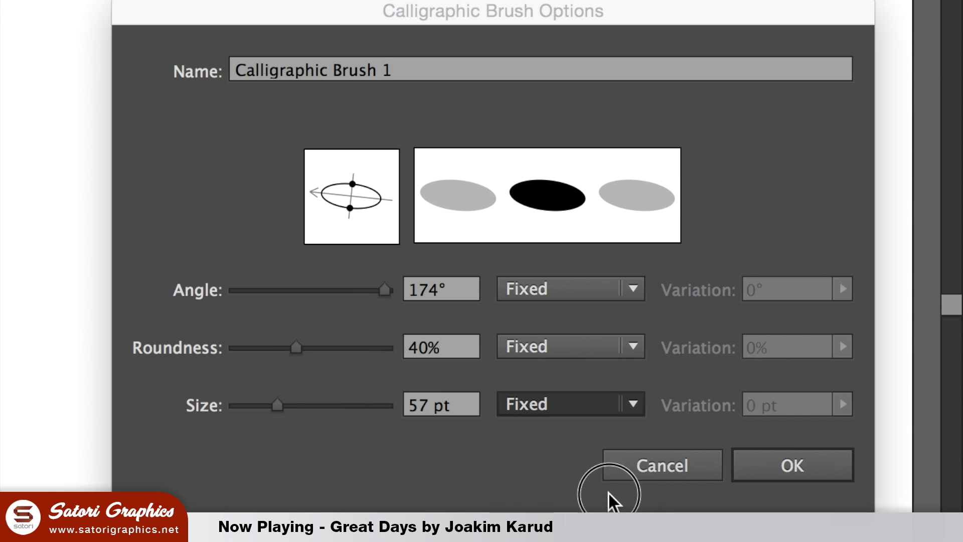
click(836, 411)
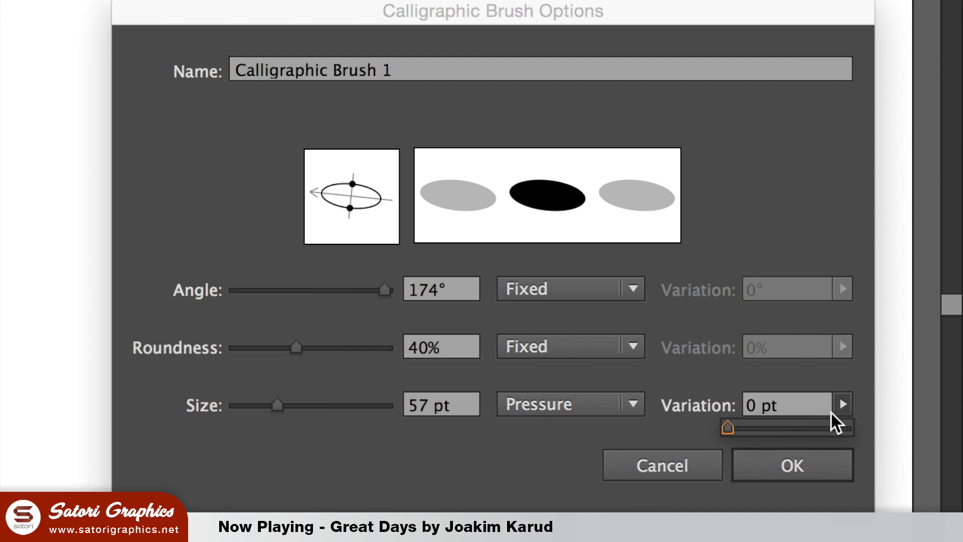
drag(734, 427, 770, 447)
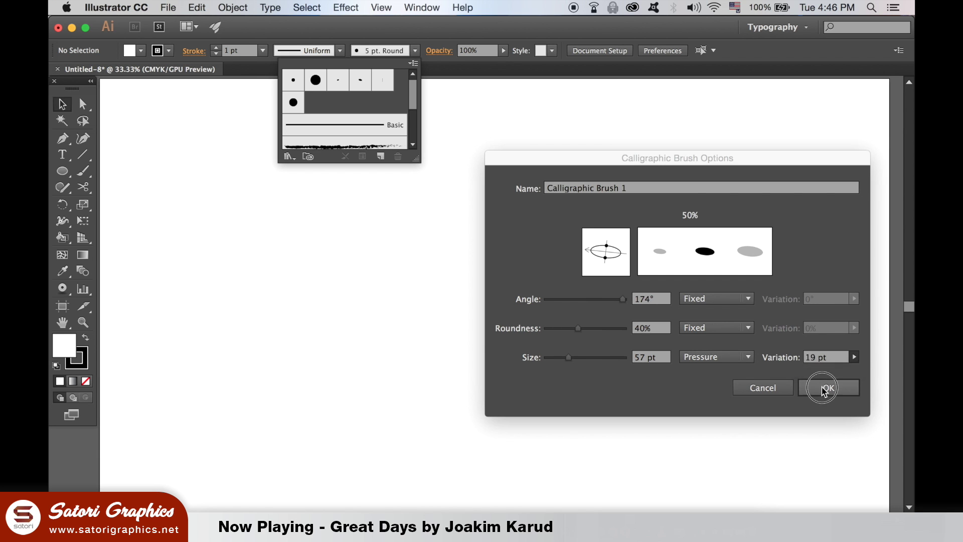
click(826, 387)
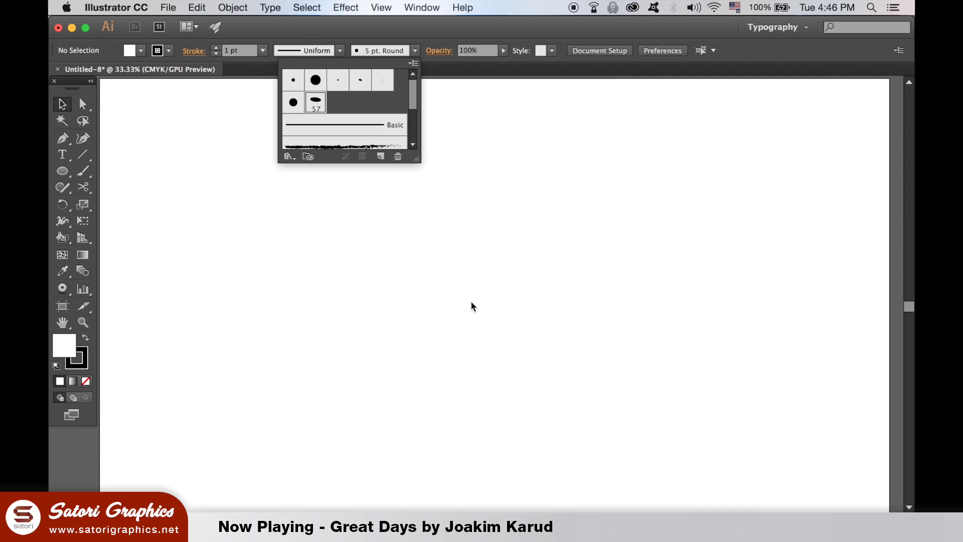
click(267, 227)
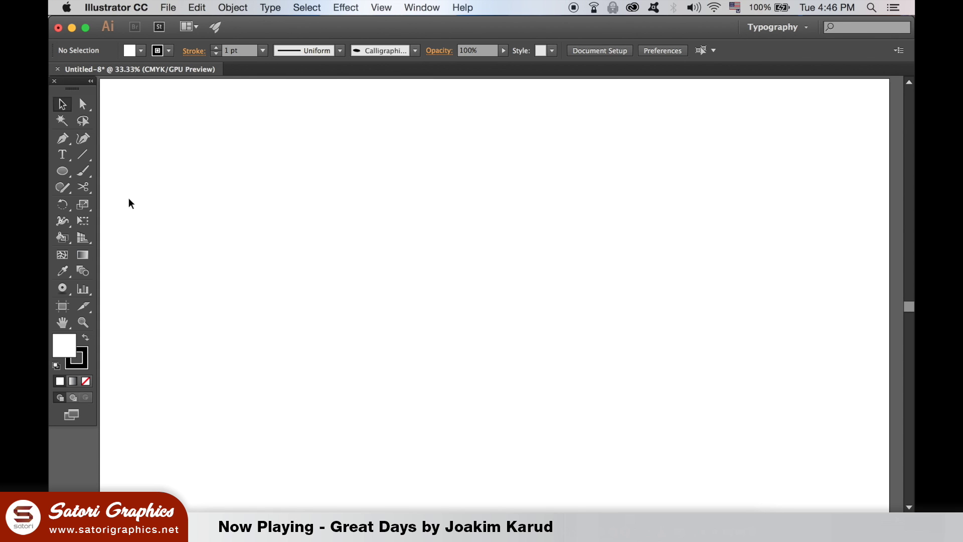
- Paint a tall curved test stroke with the Paintbrush tool and undo it
click(85, 173)
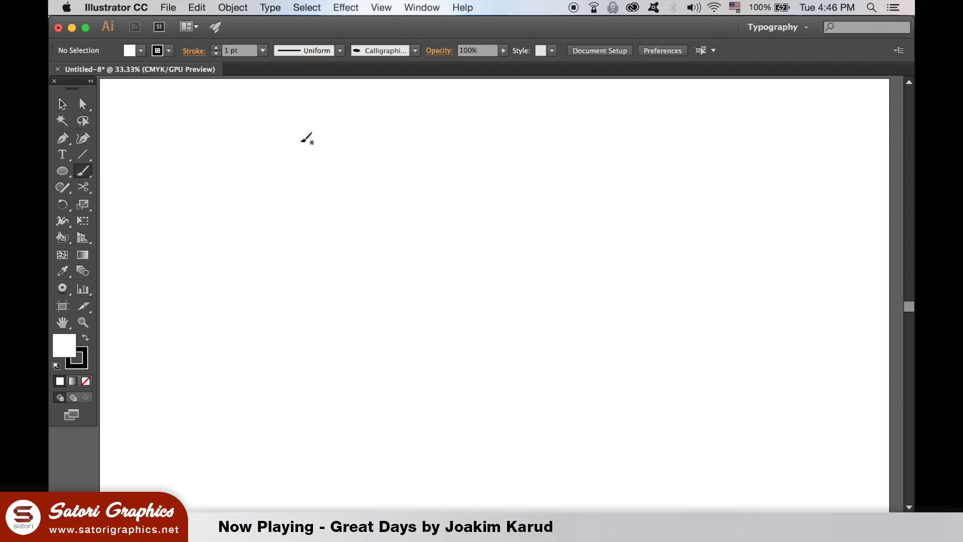
mouse_move(345, 138)
mouse_down()
mouse_move(329, 157)
mouse_move(328, 276)
mouse_move(308, 296)
mouse_up()
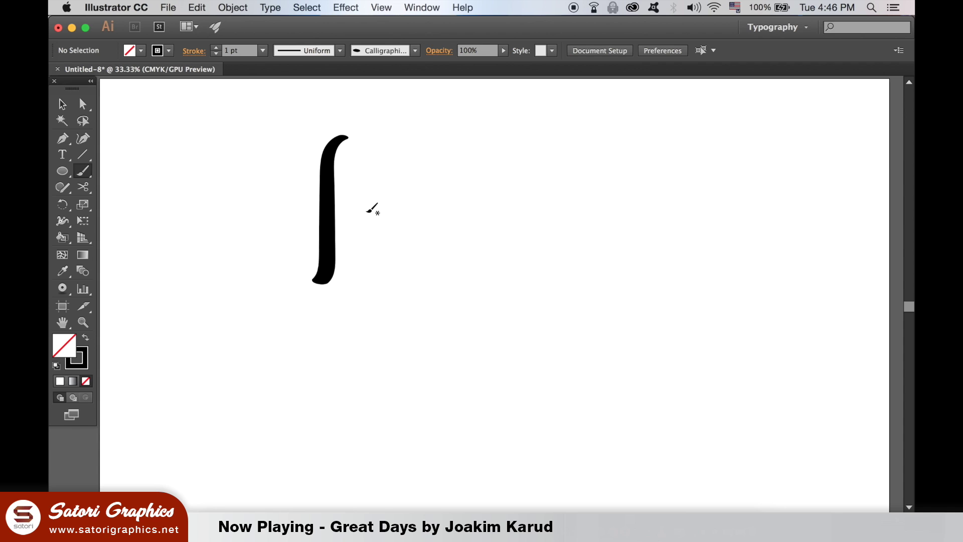
key(super+z)
- Edit the new calligraphic brush to a size of 187 pt with a 60 pt variation, and paint a vertical stroke with it
click(415, 51)
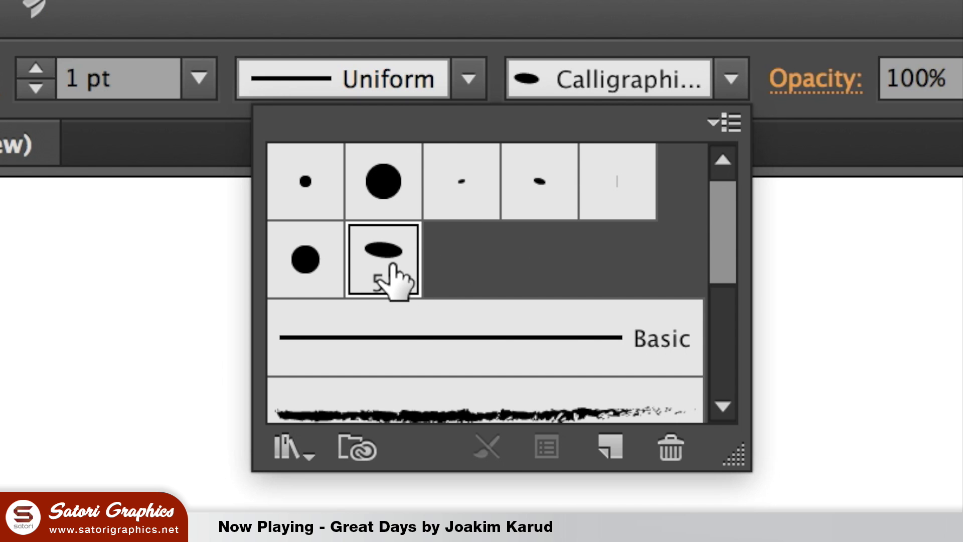
double_click(393, 279)
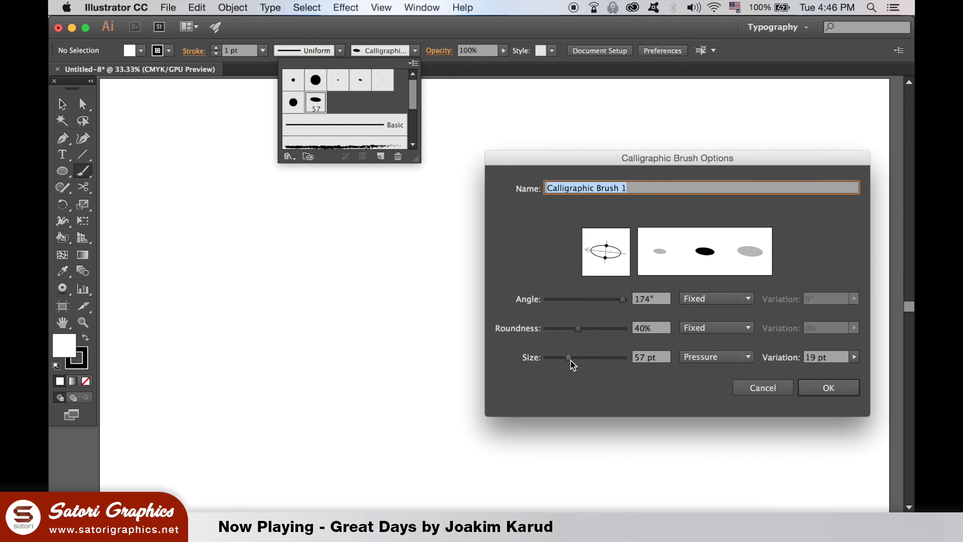
drag(571, 362, 598, 361)
click(853, 357)
drag(802, 369, 816, 369)
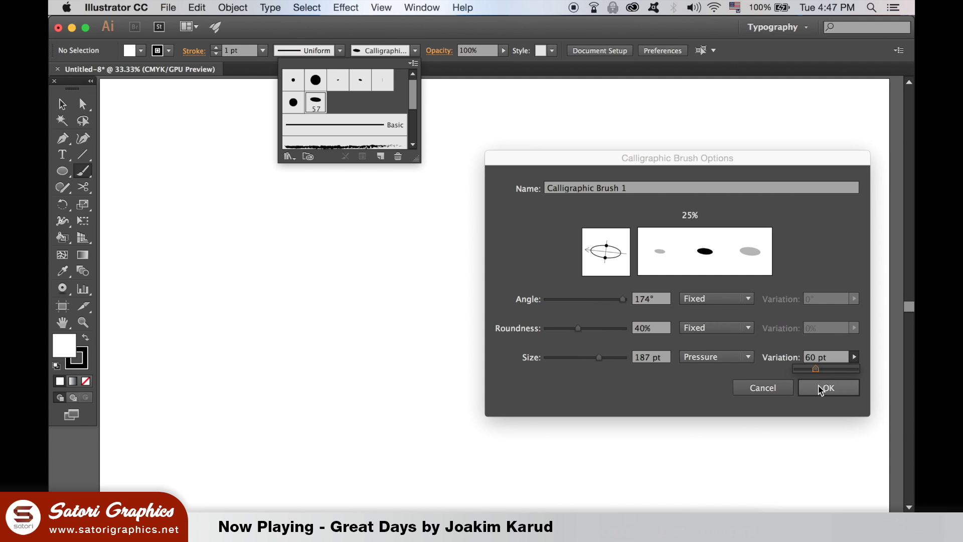
click(817, 381)
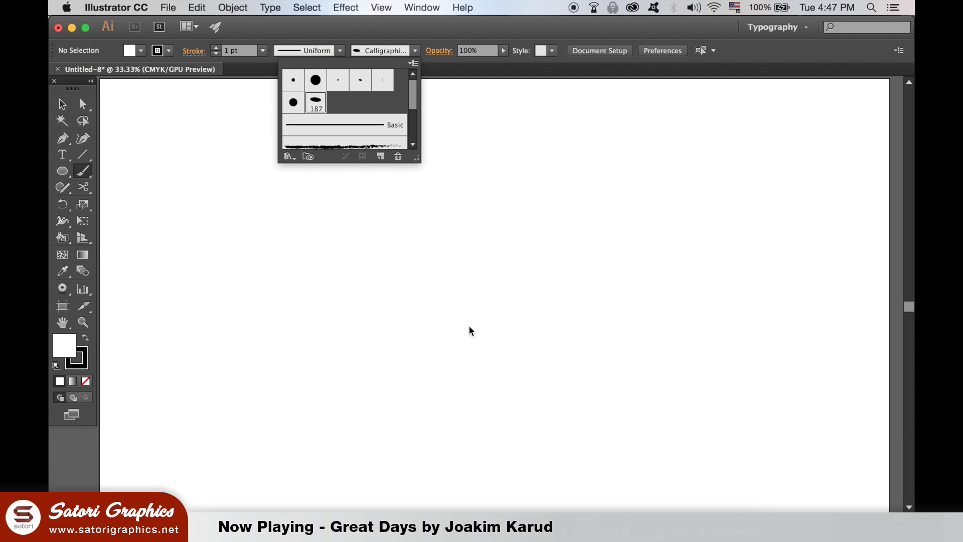
click(254, 188)
mouse_move(358, 146)
mouse_down()
mouse_move(357, 312)
mouse_move(370, 328)
mouse_up()
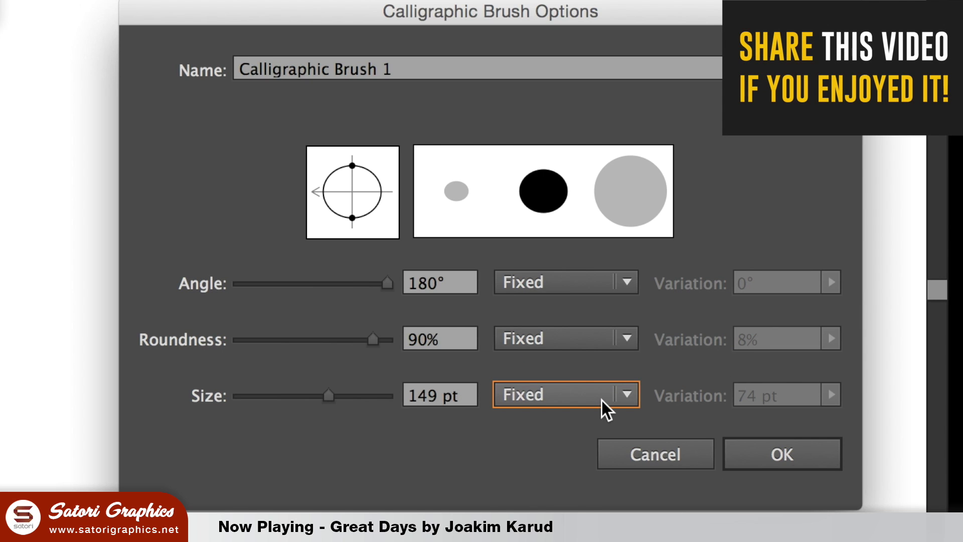
- Make the 149 pt calligraphic brush's size respond to Pressure with a 132 pt variation and apply the options
click(735, 360)
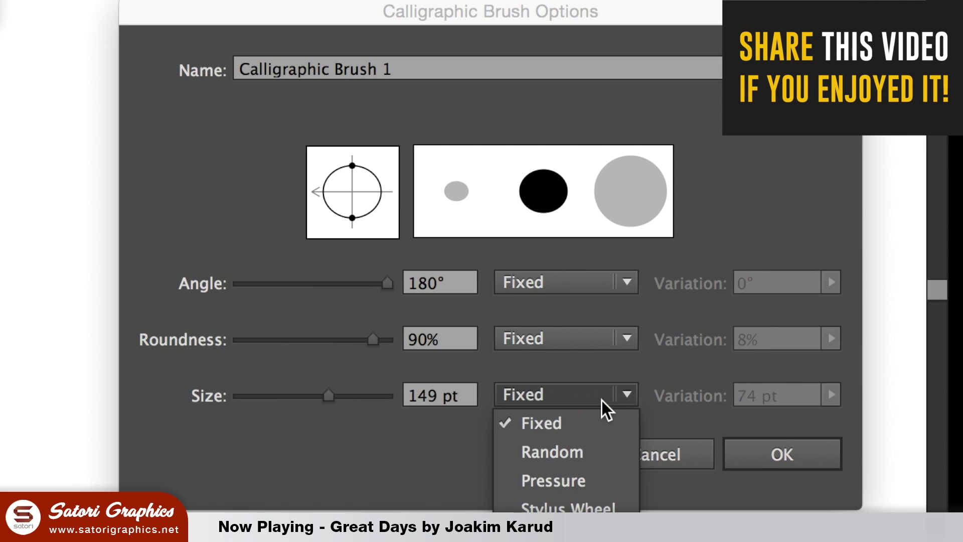
click(589, 486)
click(818, 397)
drag(777, 417, 818, 411)
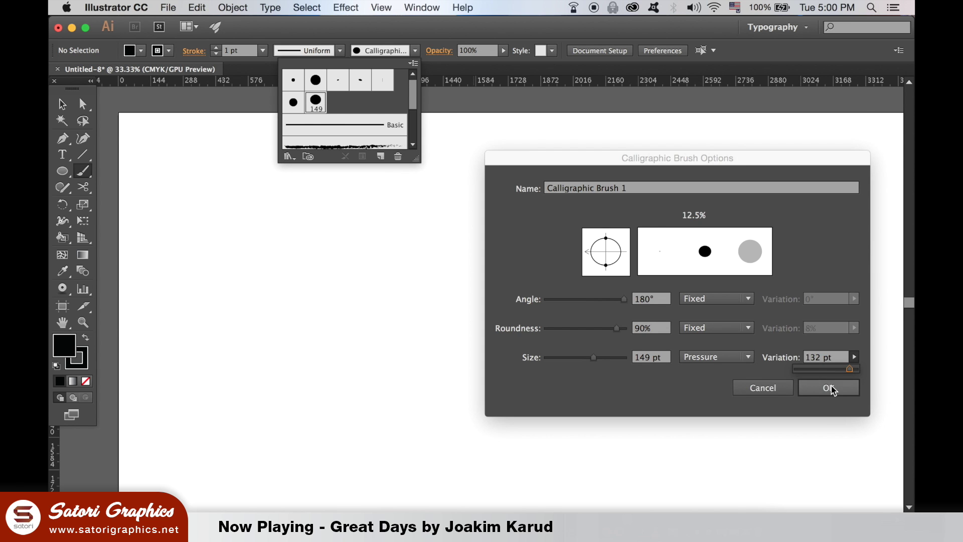
click(782, 454)
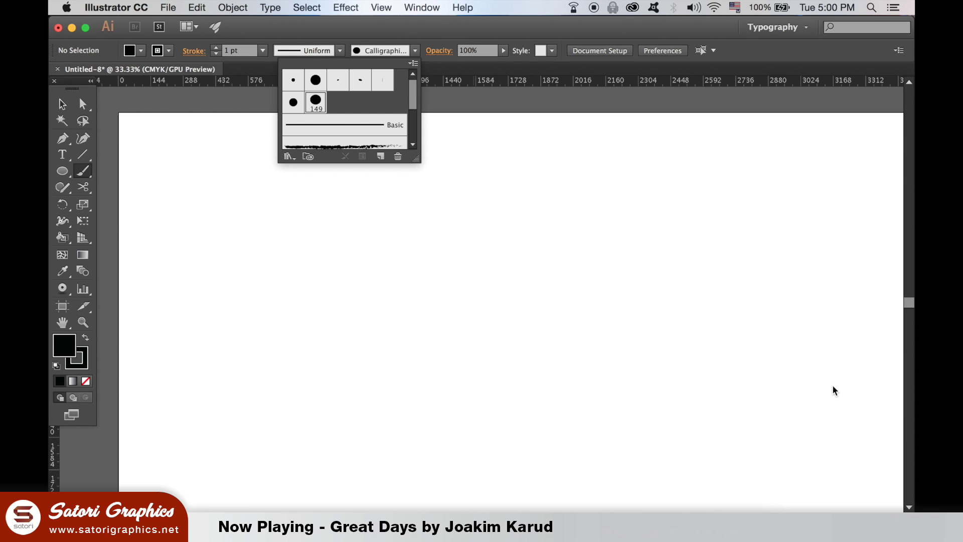
- Paint two sweeping strokes with the pressure-sized brush, one descending in an S-curve and one rising from the lower part of the artboard
click(308, 324)
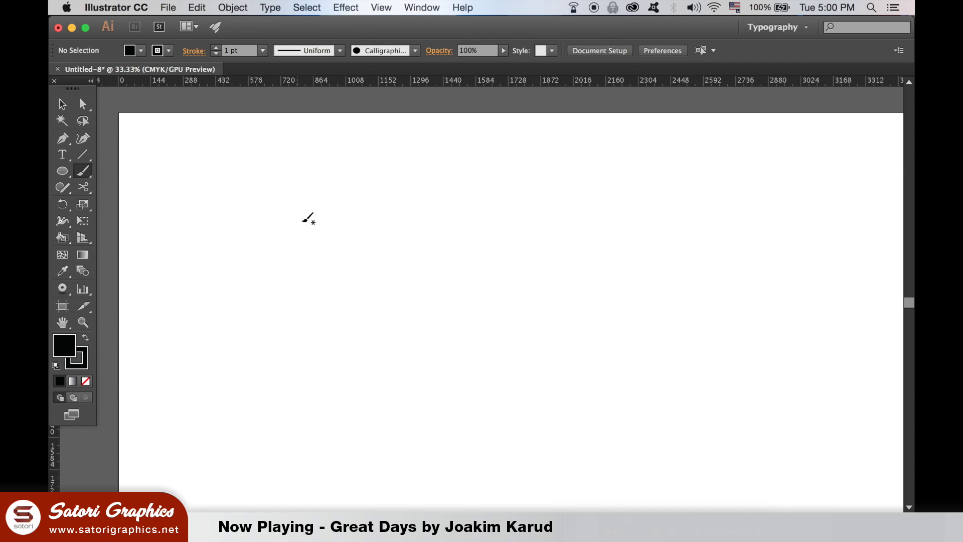
mouse_move(348, 194)
mouse_down()
mouse_move(427, 190)
mouse_move(523, 275)
mouse_move(617, 316)
mouse_up()
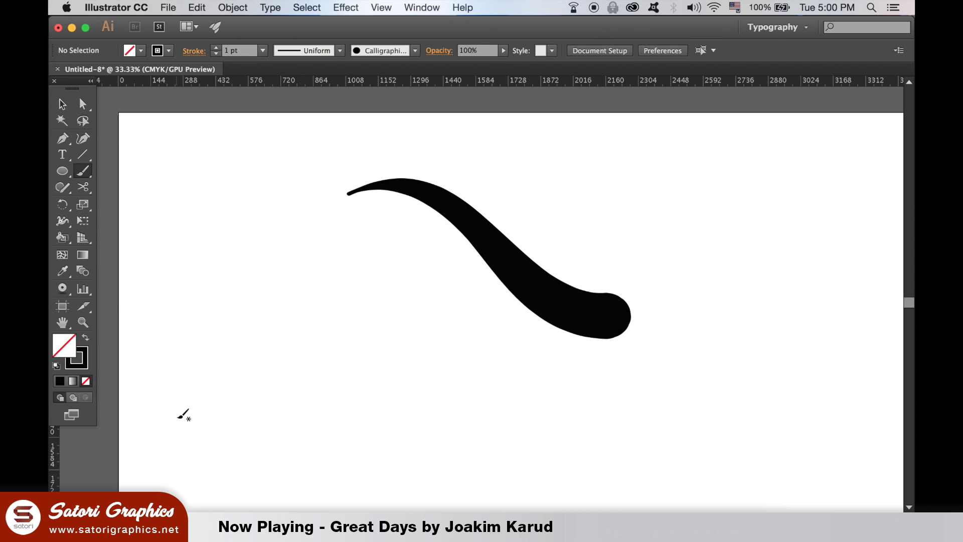
mouse_move(177, 418)
mouse_down()
mouse_move(226, 377)
mouse_move(301, 351)
mouse_move(370, 361)
mouse_move(564, 439)
mouse_move(617, 435)
mouse_move(678, 388)
mouse_move(706, 351)
mouse_move(731, 277)
mouse_move(722, 253)
mouse_move(638, 247)
mouse_up()
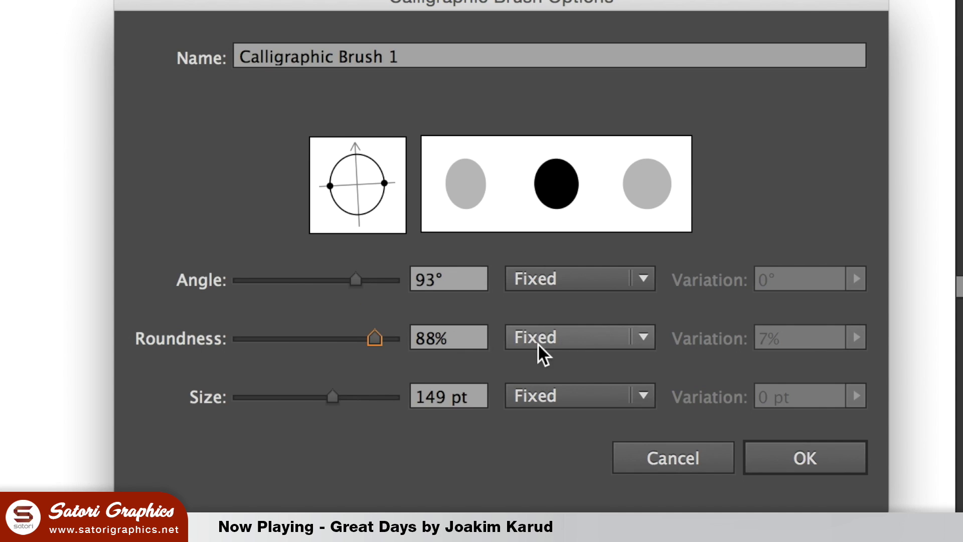
- Set the brush's roundness to respond to Pressure with a 12% variation
click(708, 329)
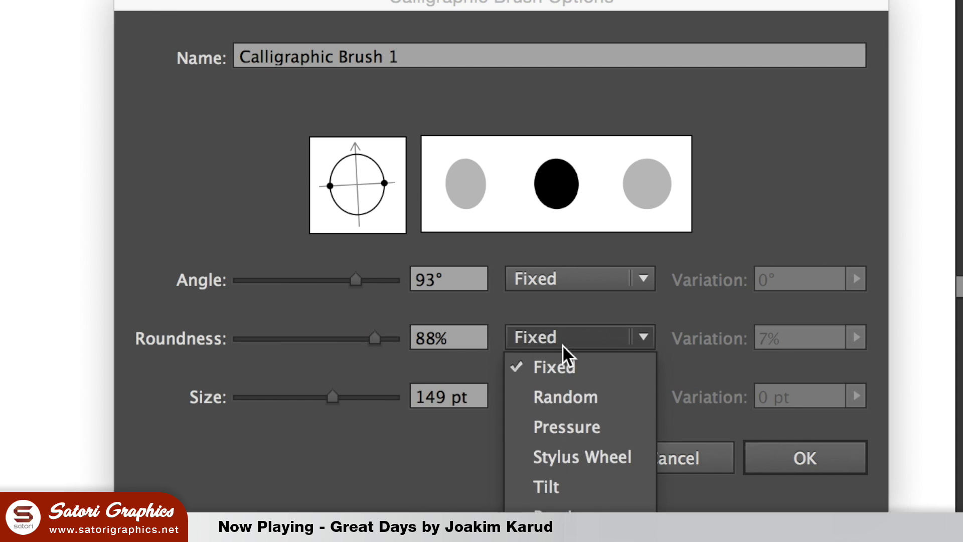
click(725, 374)
click(803, 337)
click(857, 338)
drag(792, 355, 924, 362)
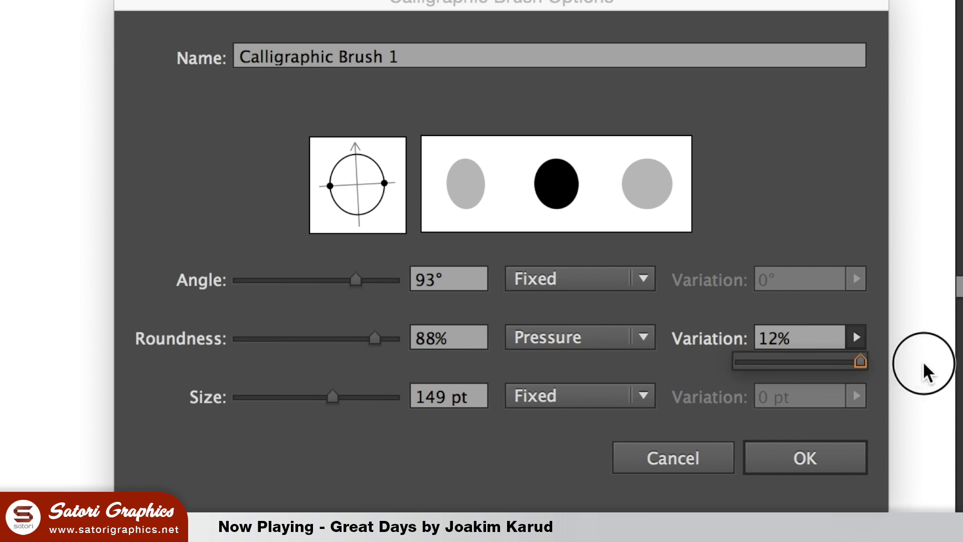
- Adjust the brush's roundness to 43% with a 34% variation and apply the options
drag(375, 338, 291, 339)
click(856, 337)
drag(782, 361, 905, 357)
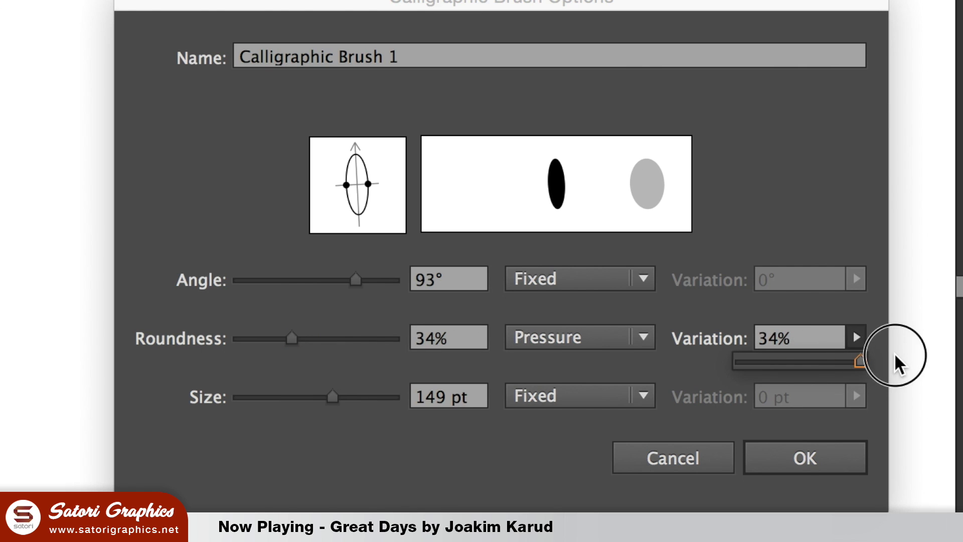
drag(291, 337, 304, 336)
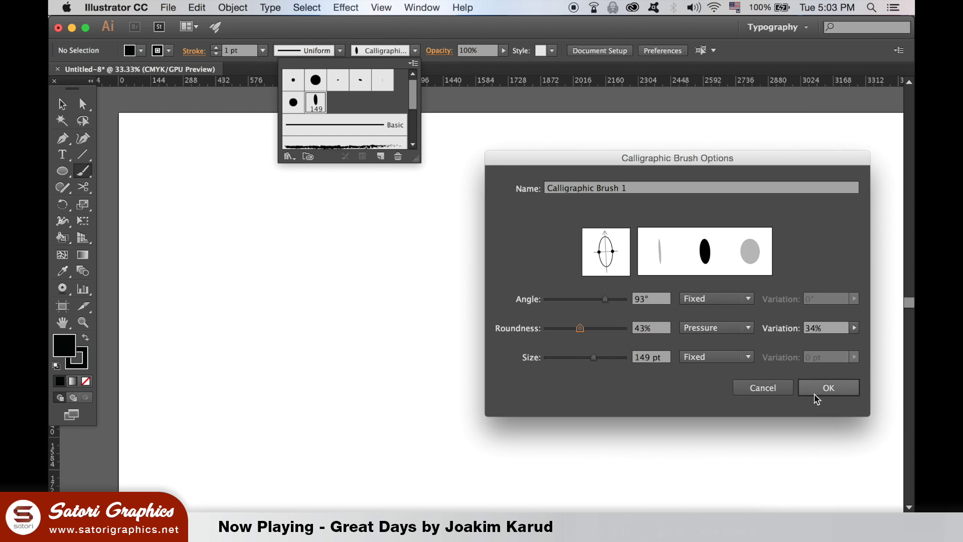
click(816, 396)
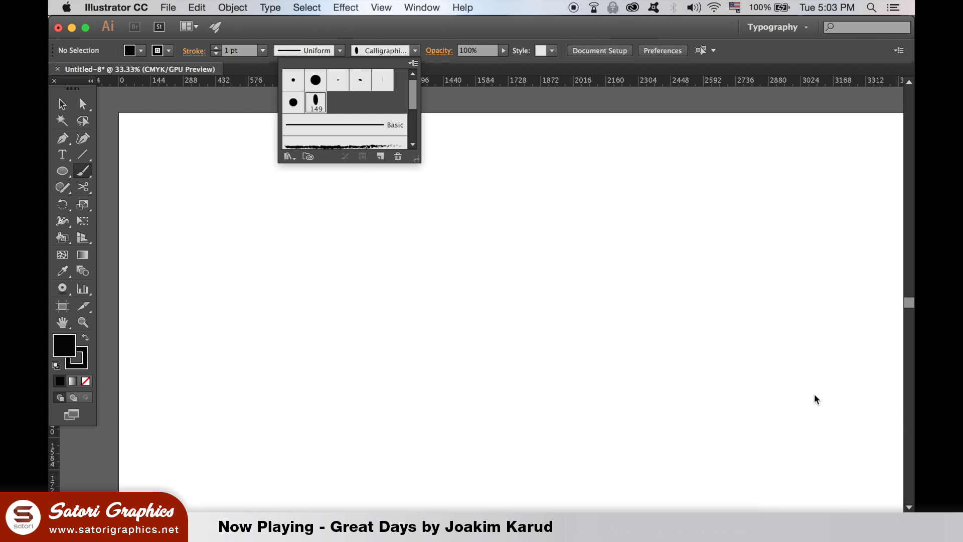
- Paint a long stroke across the artboard and several shorter strokes below it with the pressure-sensitive roundness brush
click(317, 280)
mouse_move(286, 277)
mouse_down()
mouse_move(390, 217)
mouse_move(450, 205)
mouse_move(602, 189)
mouse_move(717, 208)
mouse_up()
click(462, 323)
drag(545, 311, 554, 307)
mouse_move(646, 291)
mouse_down()
mouse_move(639, 295)
mouse_move(650, 288)
mouse_up()
drag(566, 406, 675, 375)
drag(549, 469, 686, 429)
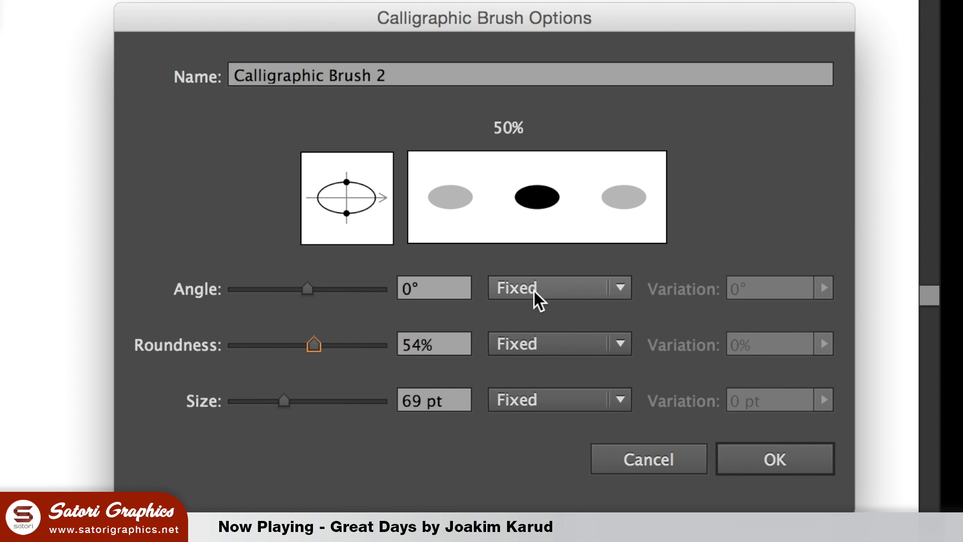
- Make the angle of Calligraphic Brush 2 respond to Pressure with a 97° variation and confirm the brush
click(704, 303)
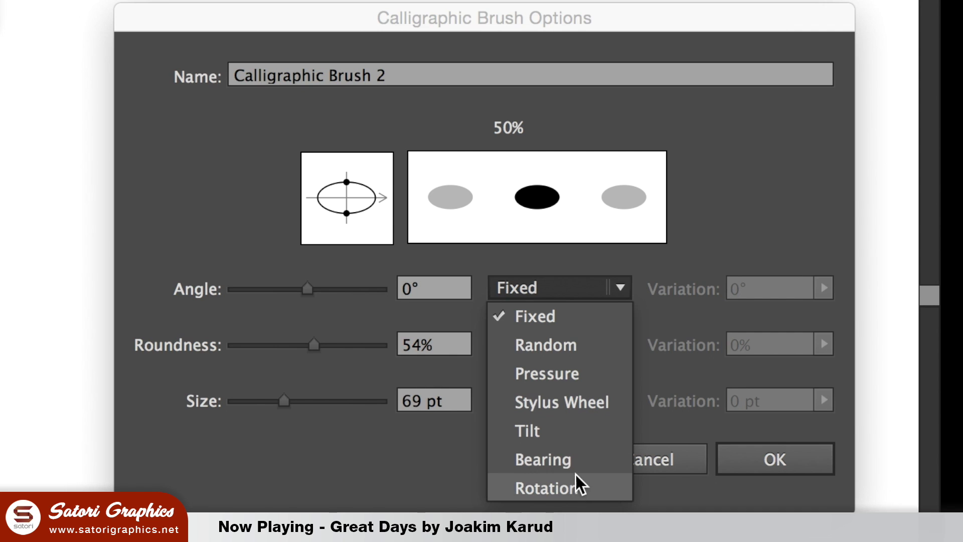
click(576, 377)
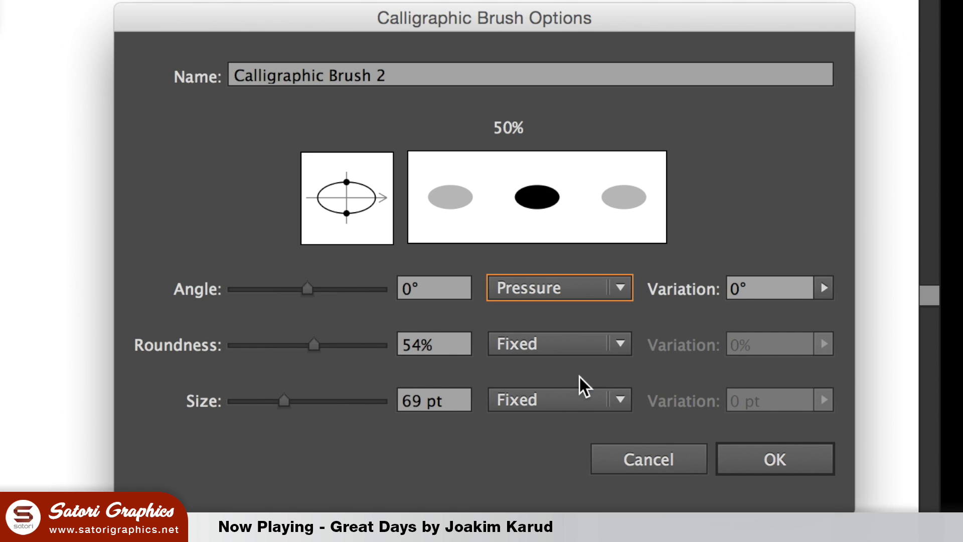
click(824, 288)
drag(726, 311, 774, 312)
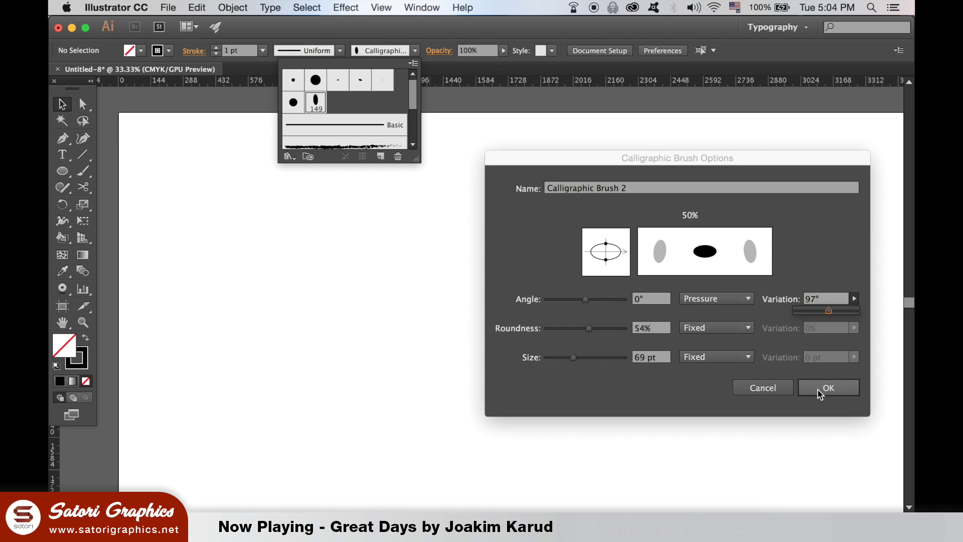
click(759, 458)
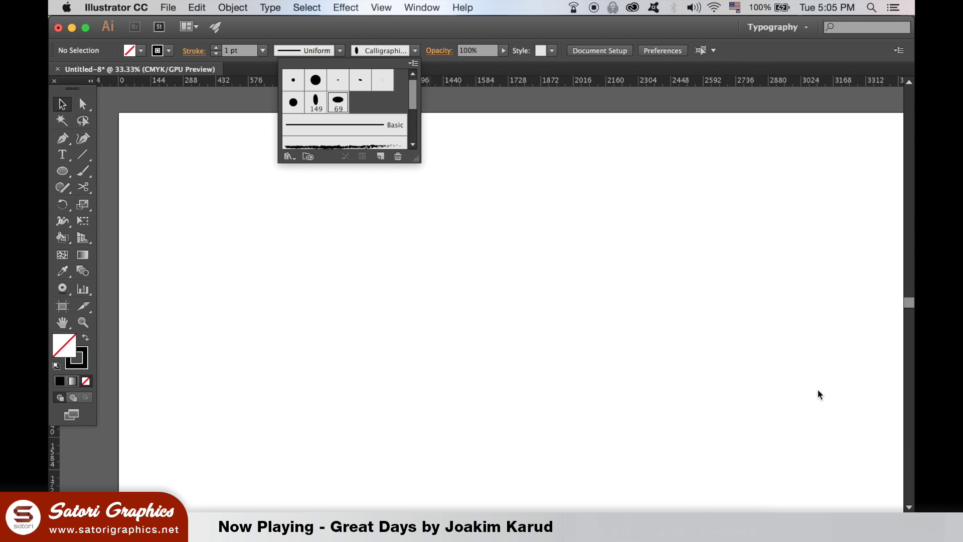
- Paint two long wavy horizontal strokes, one above the other, with the 69 pt calligraphic brush
click(84, 173)
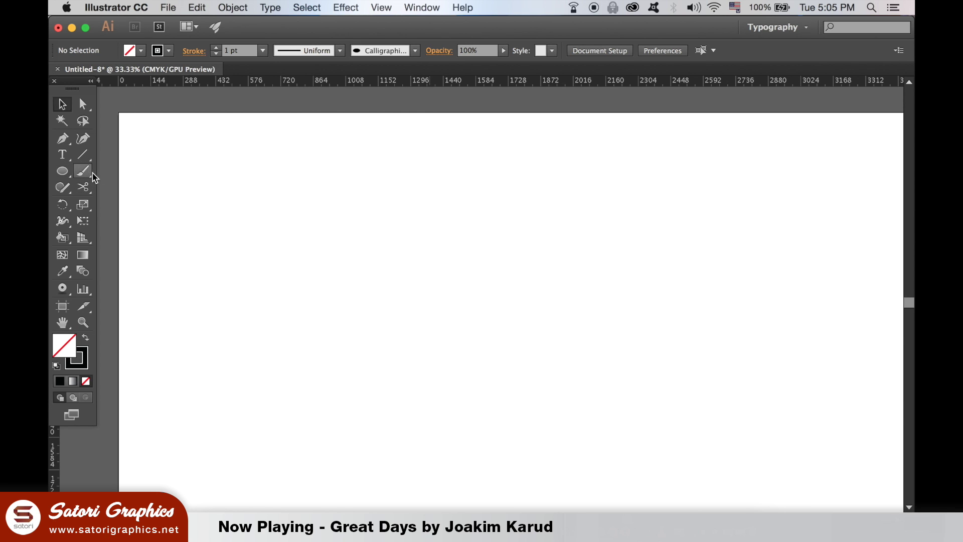
mouse_move(251, 230)
mouse_down()
mouse_move(281, 212)
mouse_move(362, 197)
mouse_move(686, 217)
mouse_move(805, 207)
mouse_up()
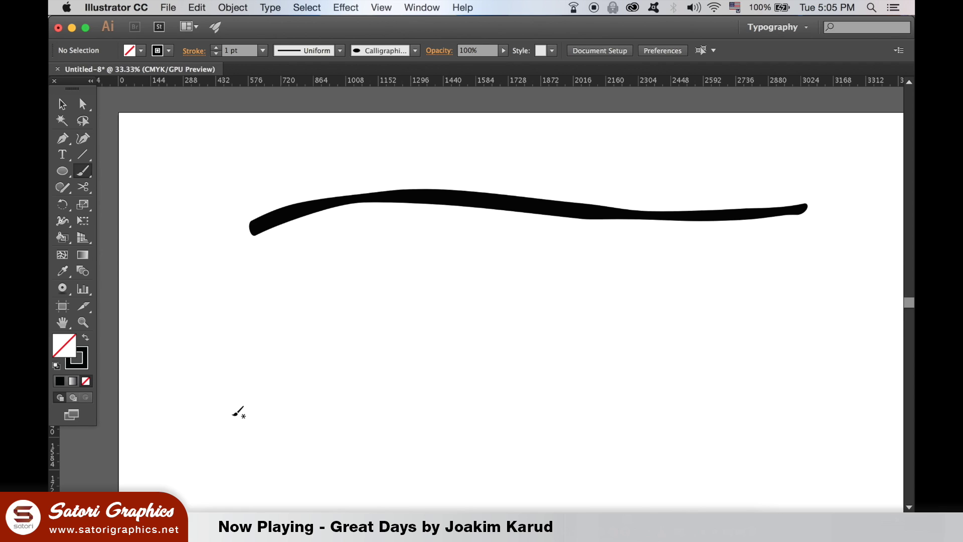
mouse_move(343, 332)
mouse_down()
mouse_move(646, 286)
mouse_move(773, 300)
mouse_move(854, 294)
mouse_up()
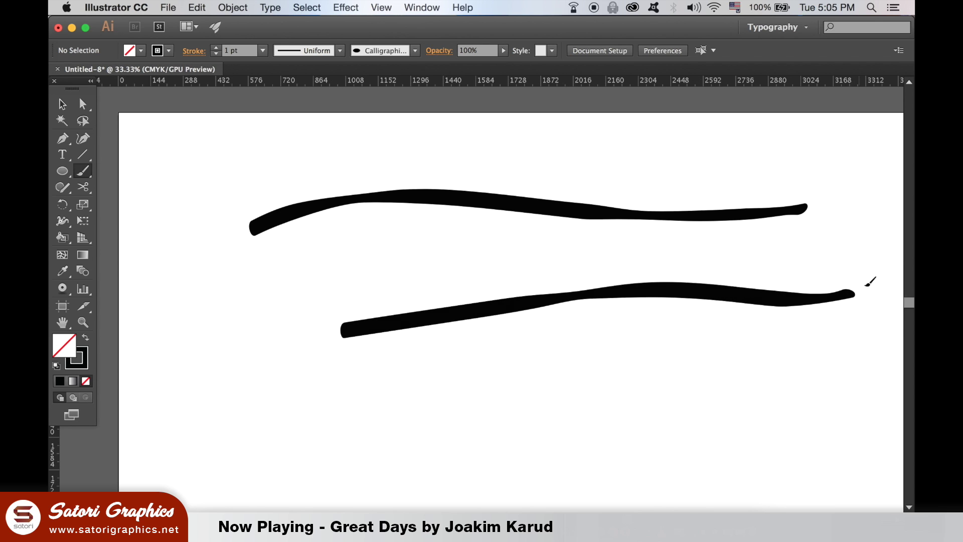